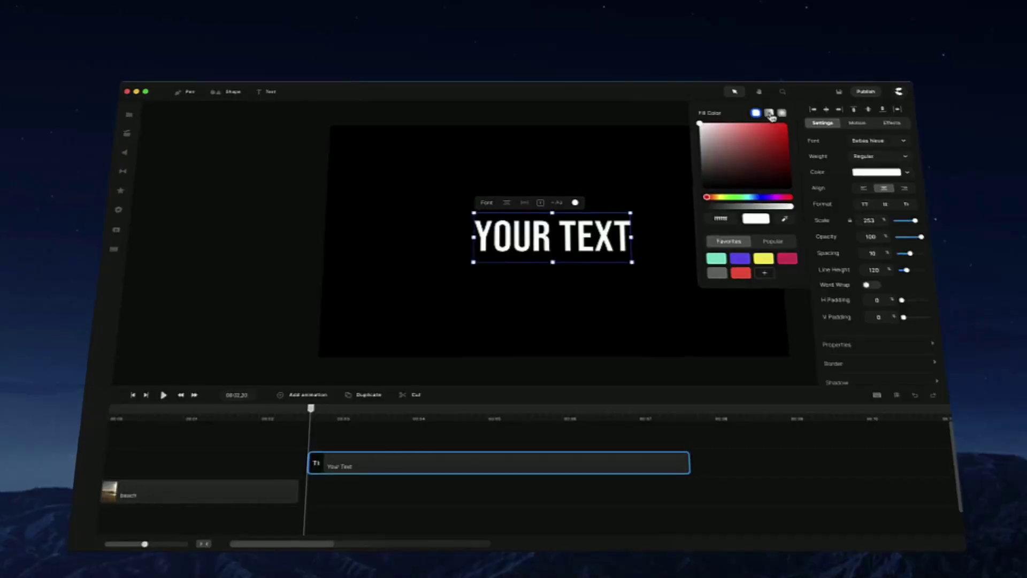
Switch the YOUR TEXT title's fill from solid white to a blue gradient.
left_click(759, 281)
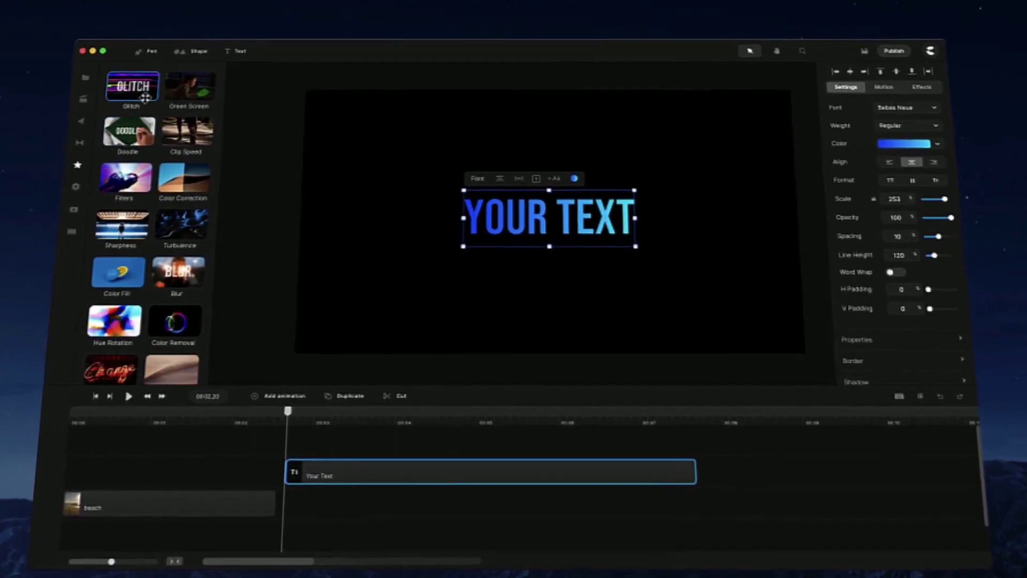
Add Glitch and Scale & Rotate to YOUR TEXT, preview it, and choose a custom 1080 x 1920 canvas.
left_click_drag(127, 92, 496, 209)
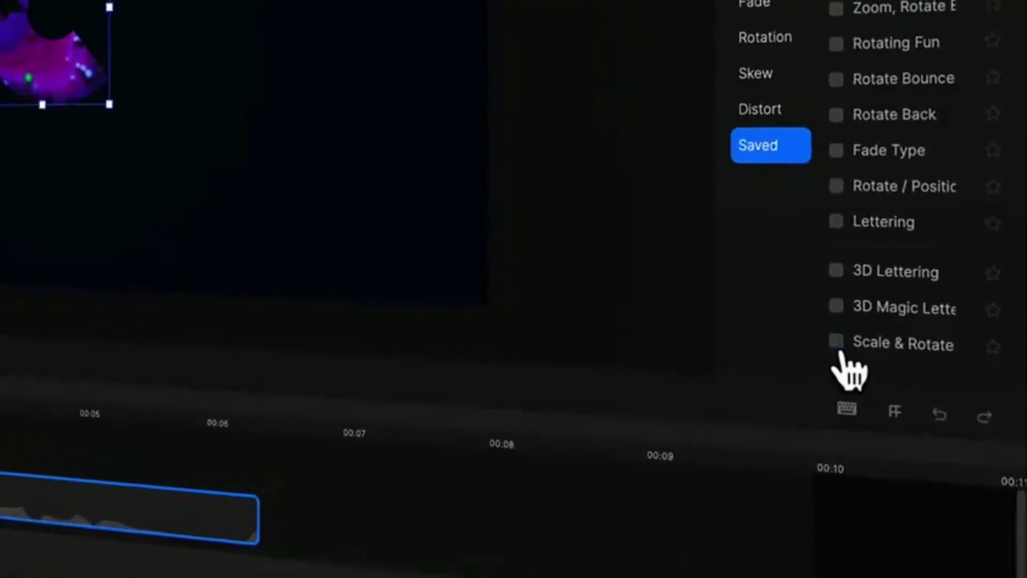
left_click(835, 340)
left_click(16, 454)
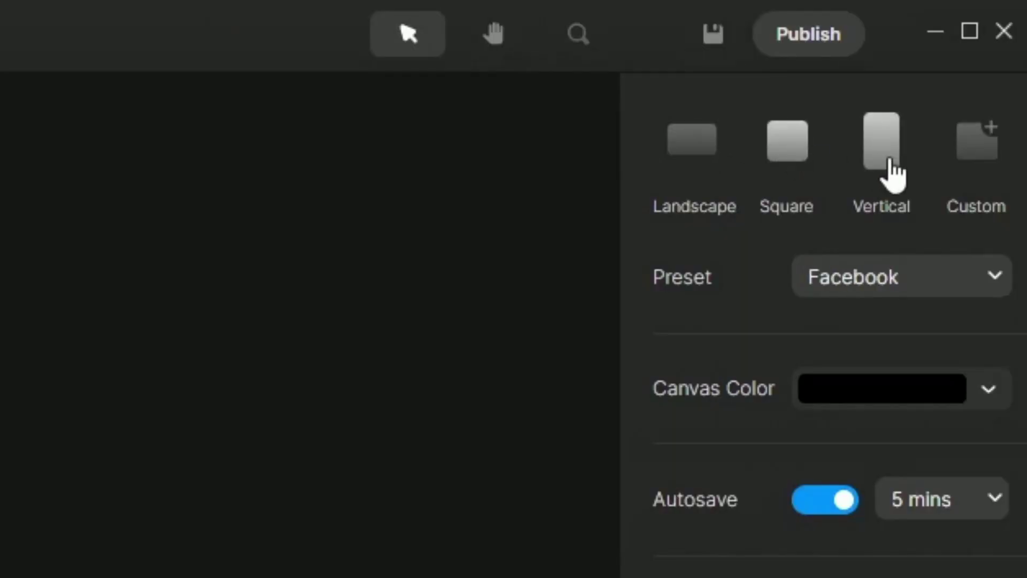
left_click(984, 163)
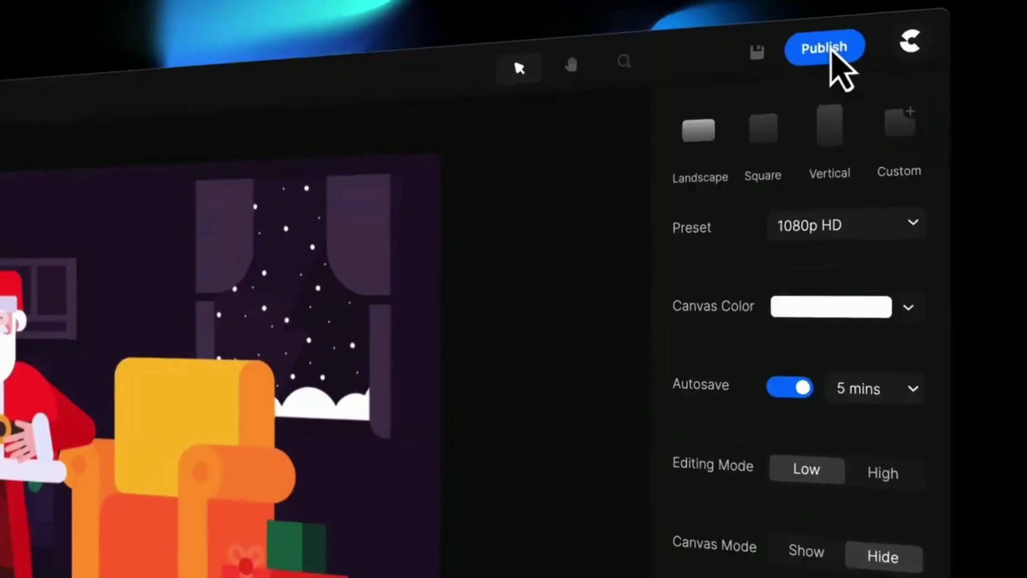
In the Publish settings, change export Quality from Standard to High (bigger file).
left_click(833, 51)
left_click(860, 156)
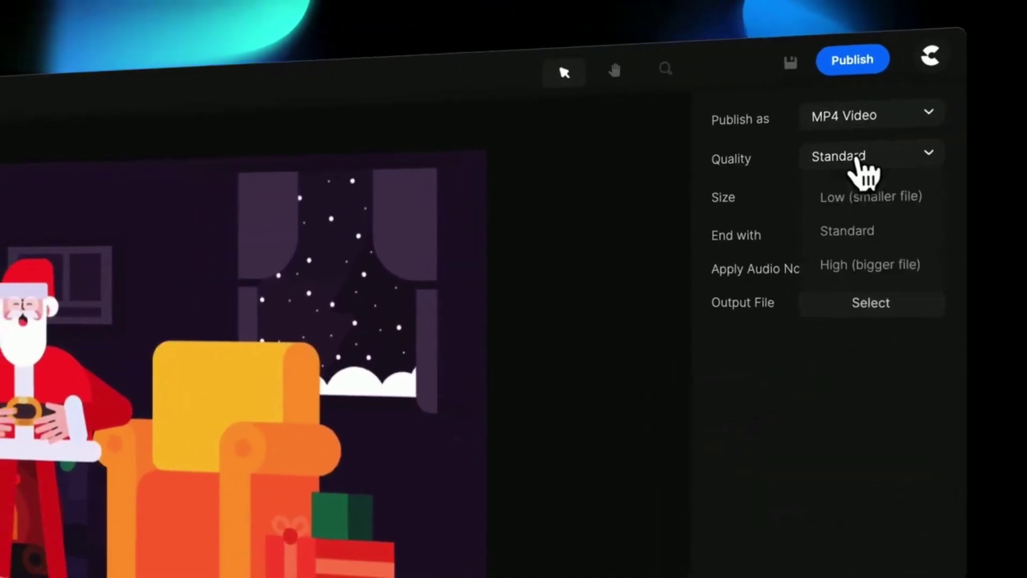
left_click(872, 265)
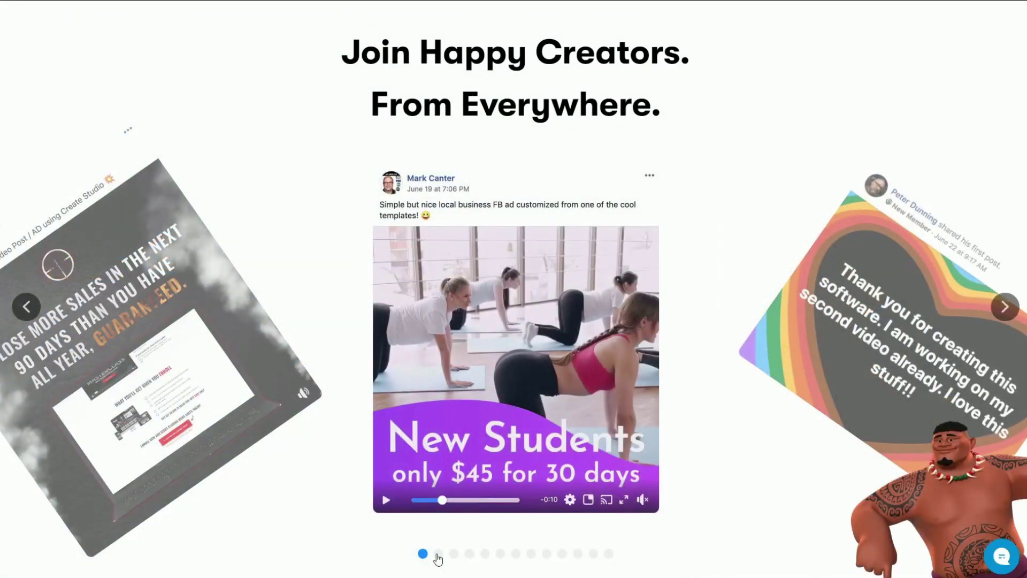
Advance the Join Happy Creators testimonial carousel three posts using its pagination dots.
left_click(439, 554)
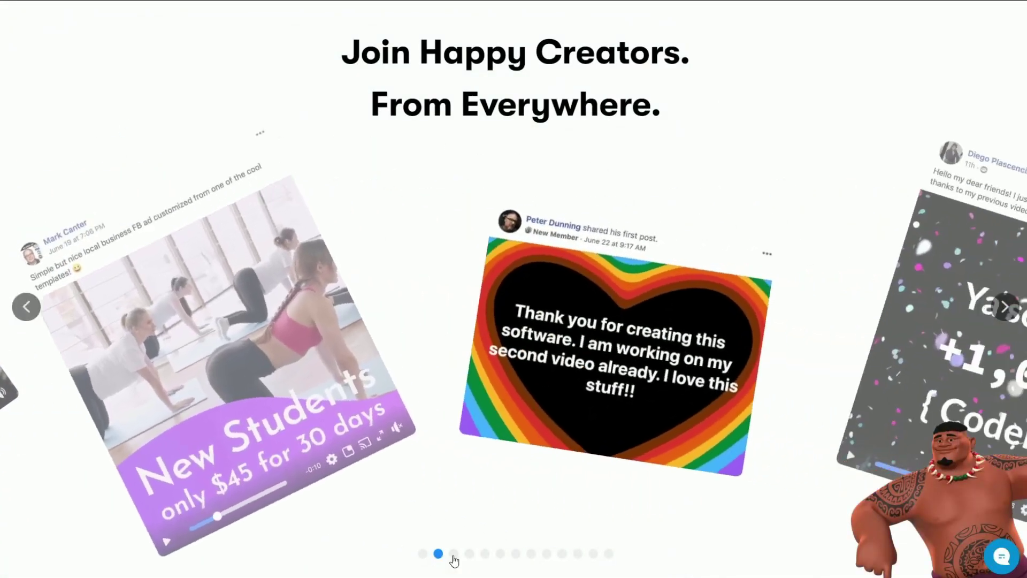
left_click(454, 555)
left_click(469, 556)
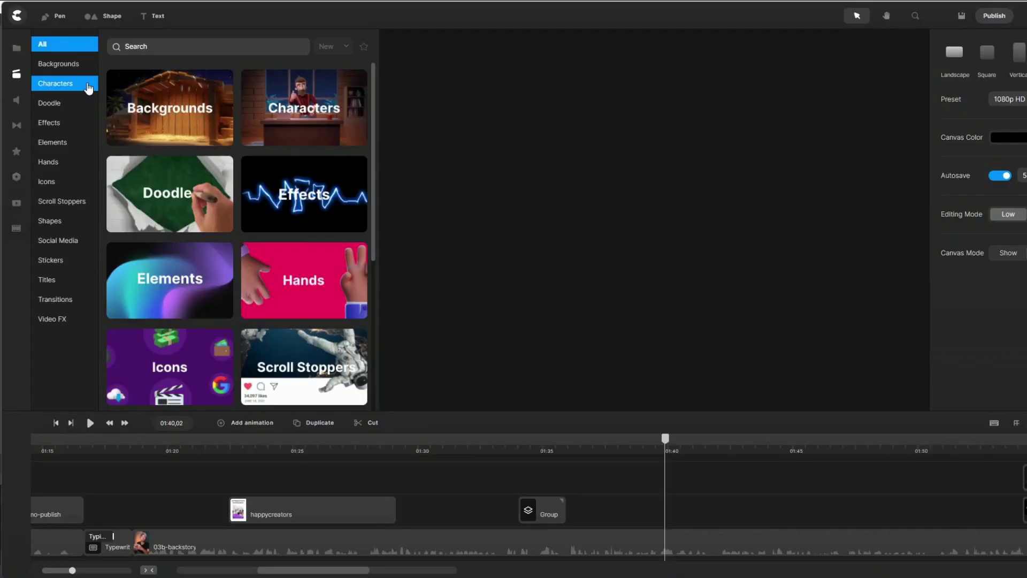
Browse the Characters, Doodle and Effects asset categories, scrolling down to the fire effects.
left_click(87, 84)
left_click(118, 302)
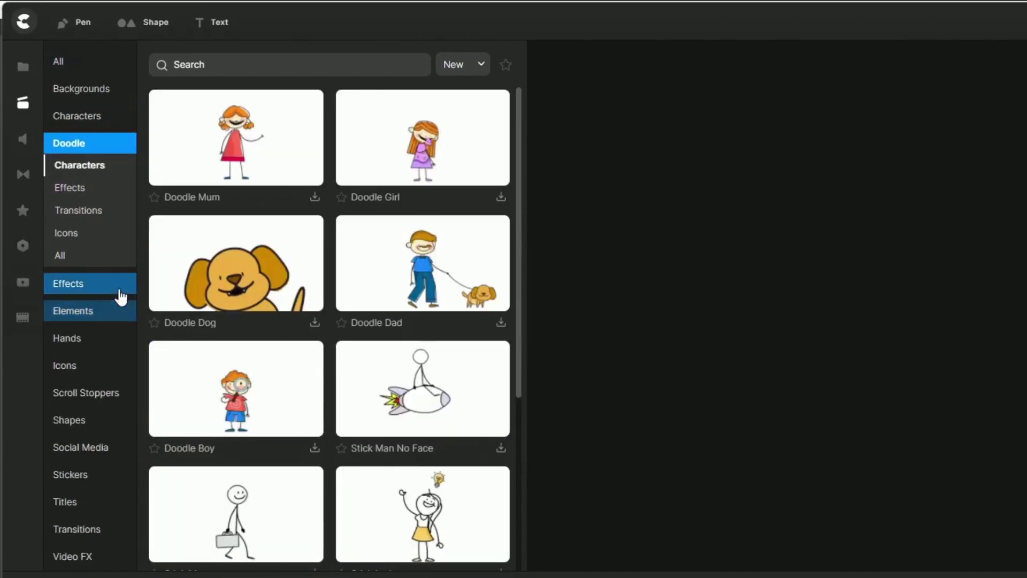
left_click(120, 293)
scroll(107, 506, "down", 2)
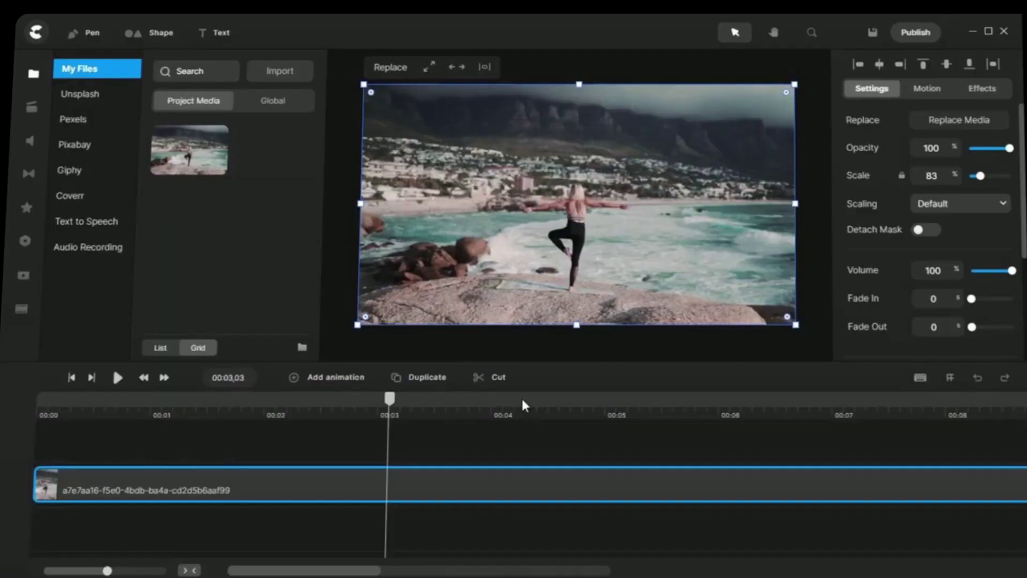
Remove the clip's 00:03–00:04,17 section, close the gap at 00:03, and start a voiceover recording.
left_click(492, 378)
left_click(557, 407)
left_click(492, 377)
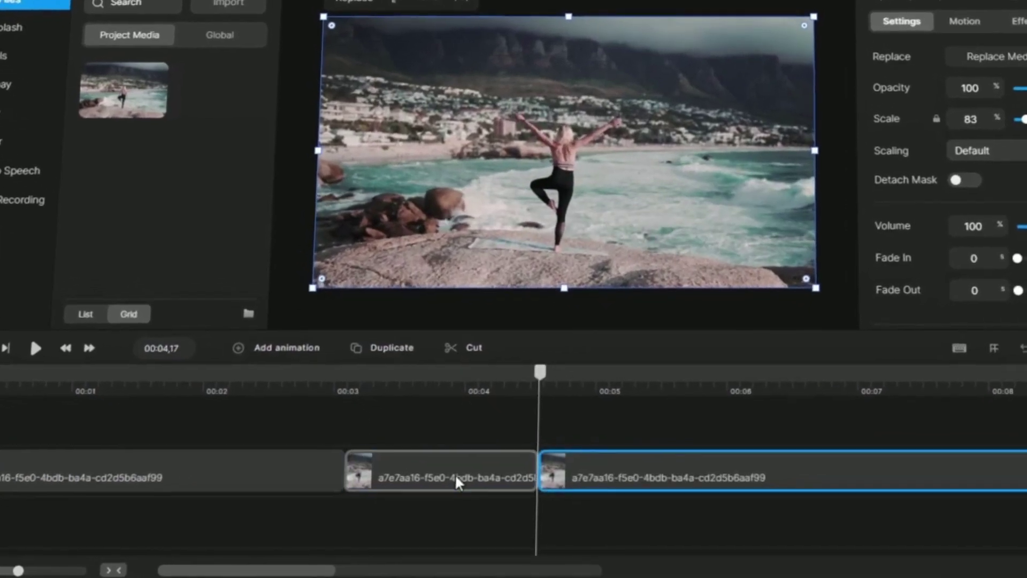
left_click(456, 482)
key("Delete")
left_click_drag(594, 476, 428, 459)
left_click(27, 200)
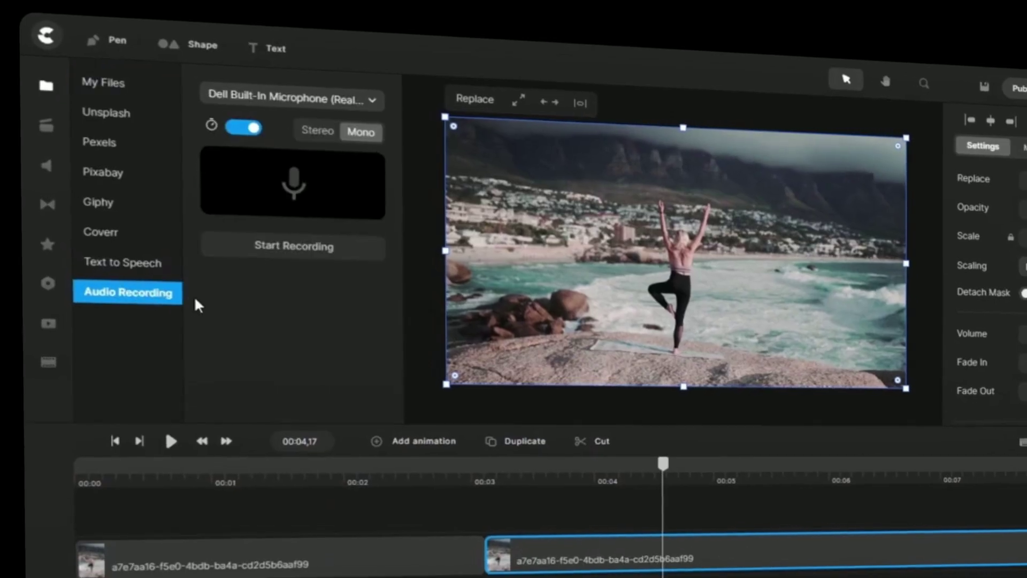
left_click(320, 250)
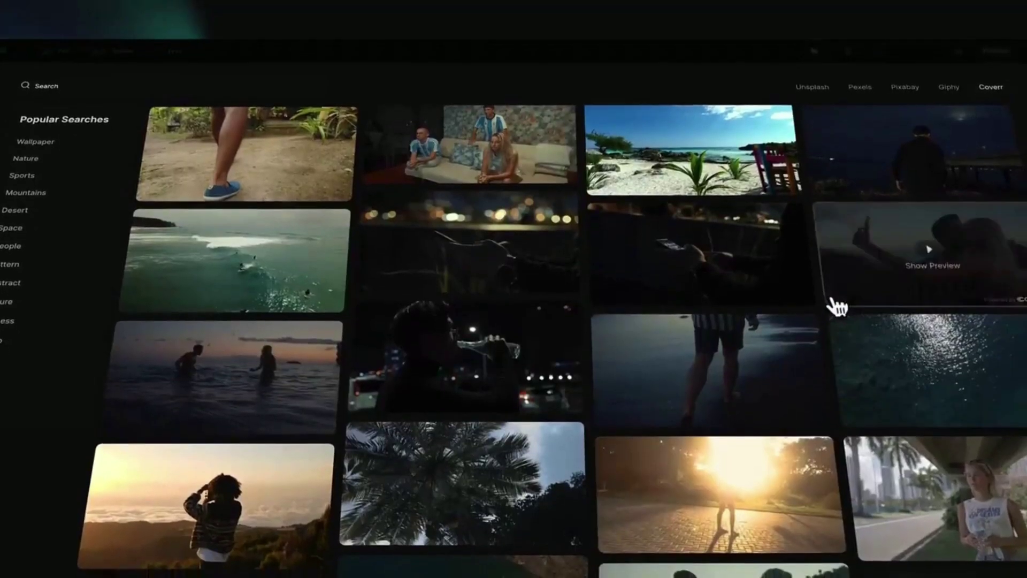
Scroll the Coverr stock videos, then choose the US$229 Enhanced license in the Shutterstock cart.
scroll(833, 303, "down", 5)
scroll(841, 303, "down", 2)
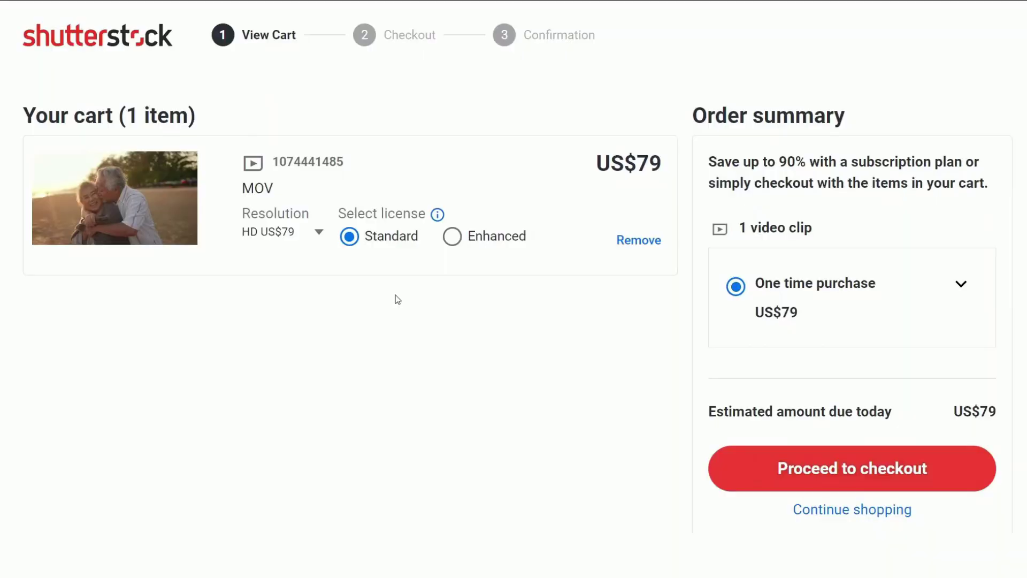
left_click(452, 237)
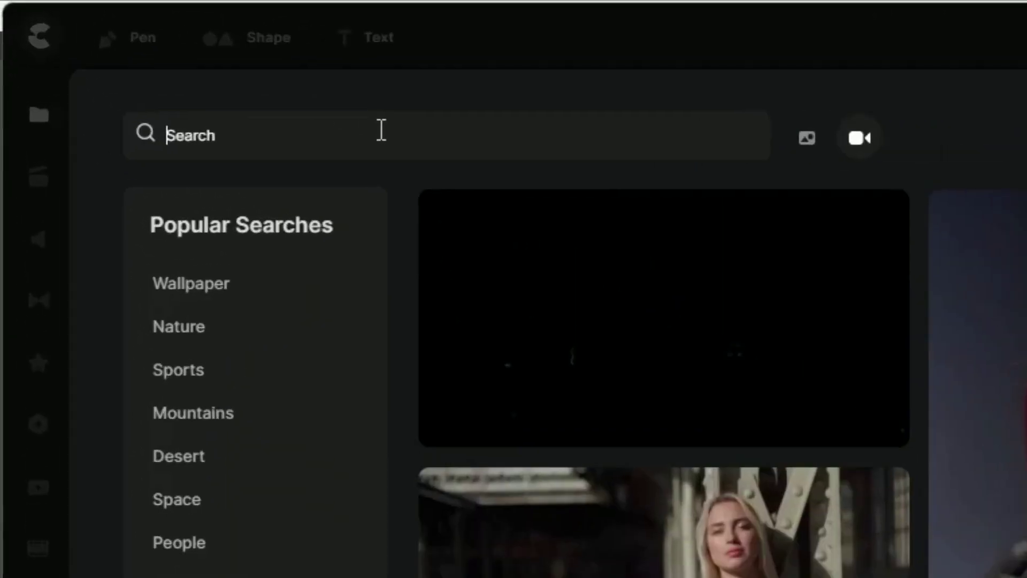
Search stock media for 'Happy couple' and open a large preview of one clip.
type("H")
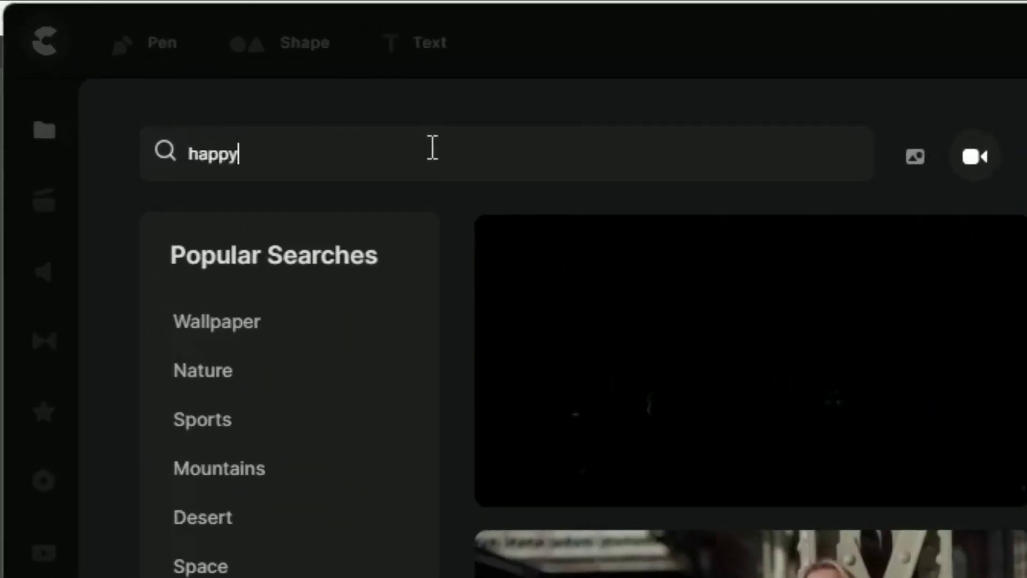
type("appy couple")
key("Return")
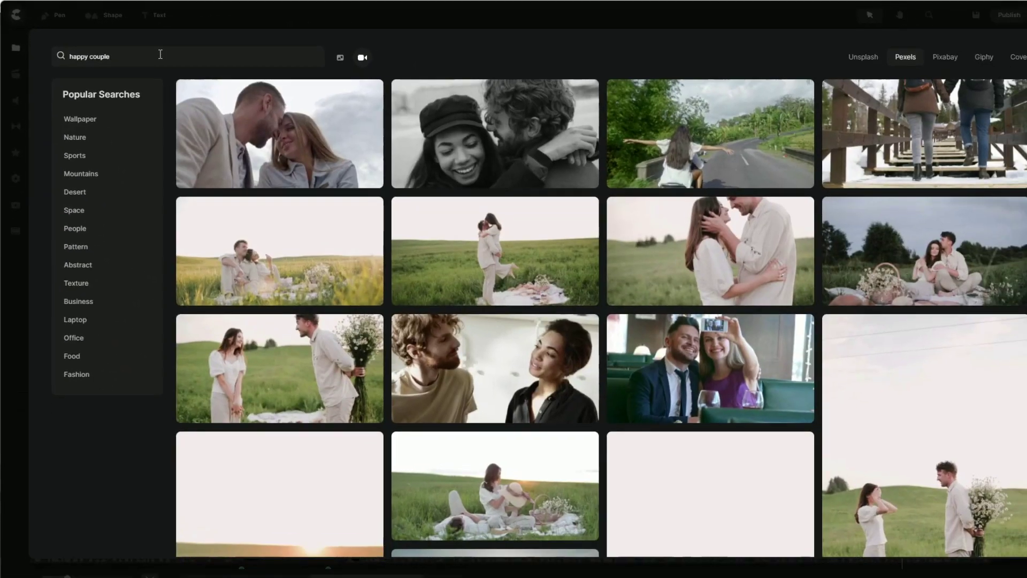
left_click(548, 145)
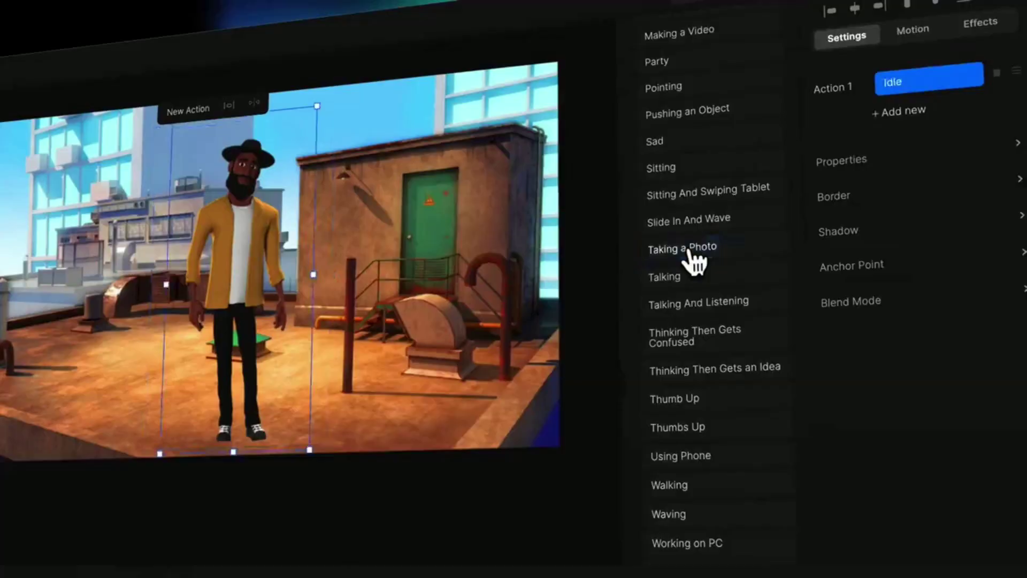
Set the 3D Photographer character's Action 1 to Taking a Photo.
left_click(690, 259)
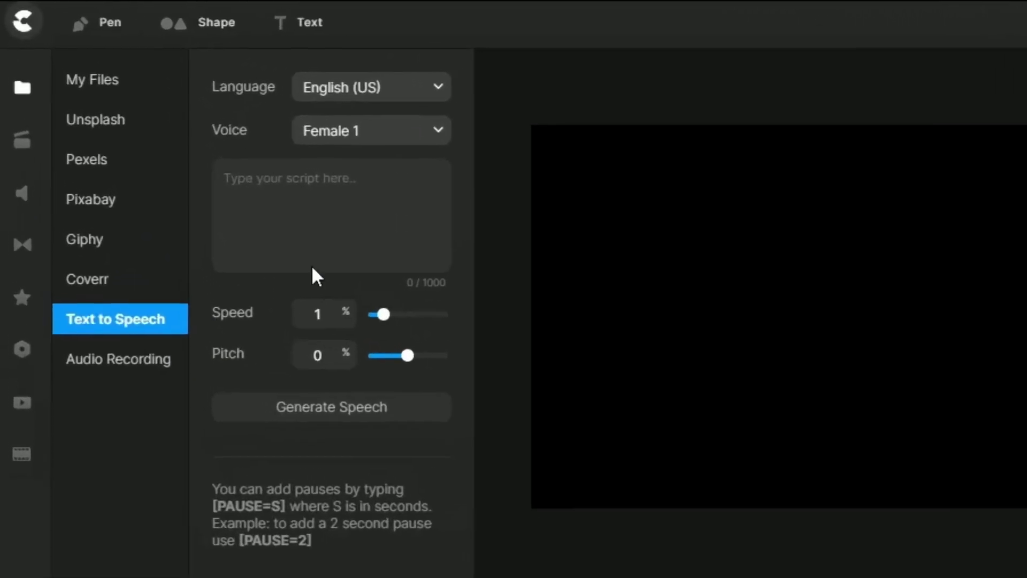
Generate Chinese Mandarin Female 3 speech from the script, then drag the blob's notch point down-left.
left_click(455, 102)
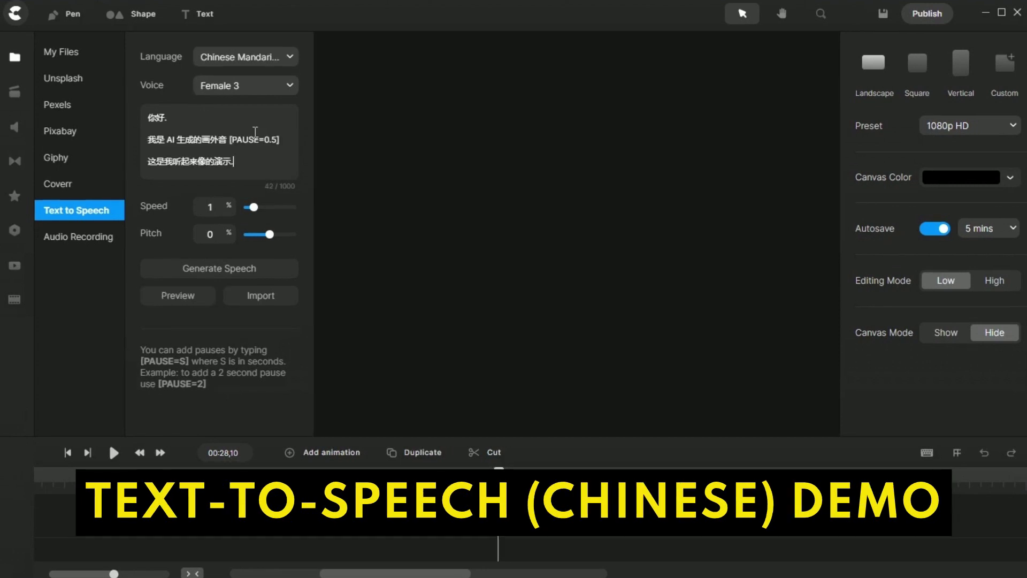
left_click(215, 274)
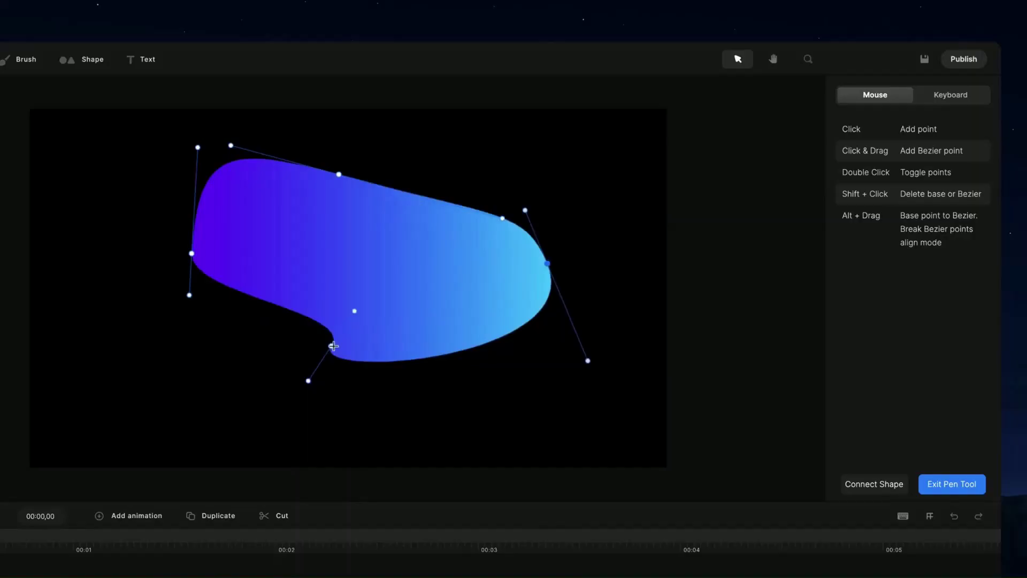
left_click_drag(330, 344, 293, 359)
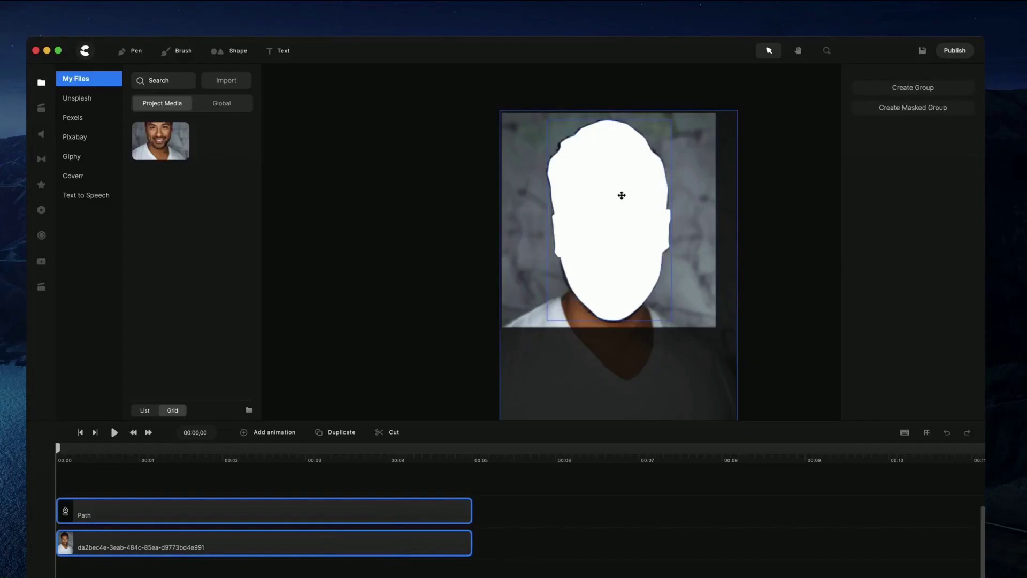
Apply Mask with Path so the portrait photo shows only inside the drawn face shape.
right_click(622, 197)
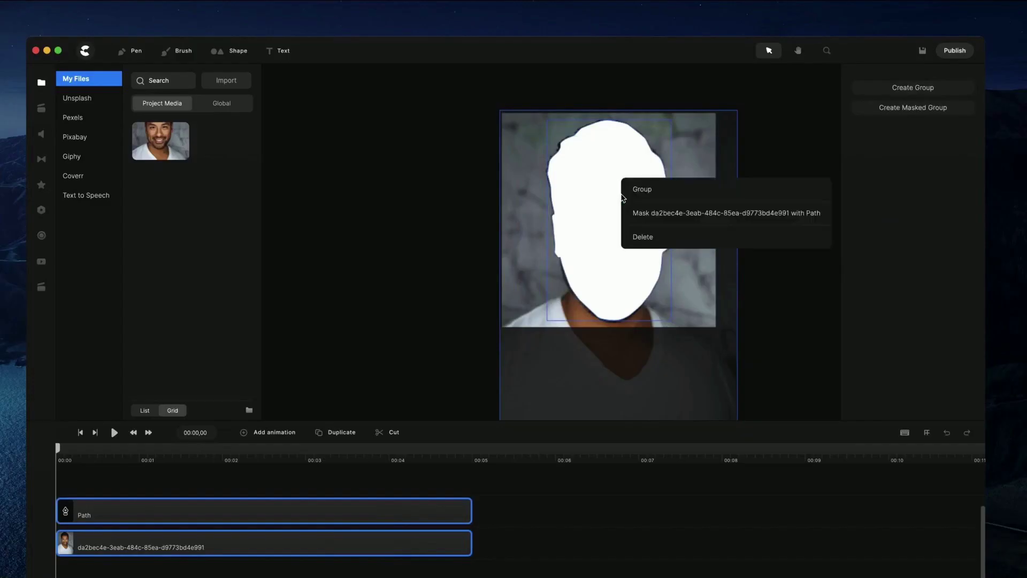
left_click(678, 215)
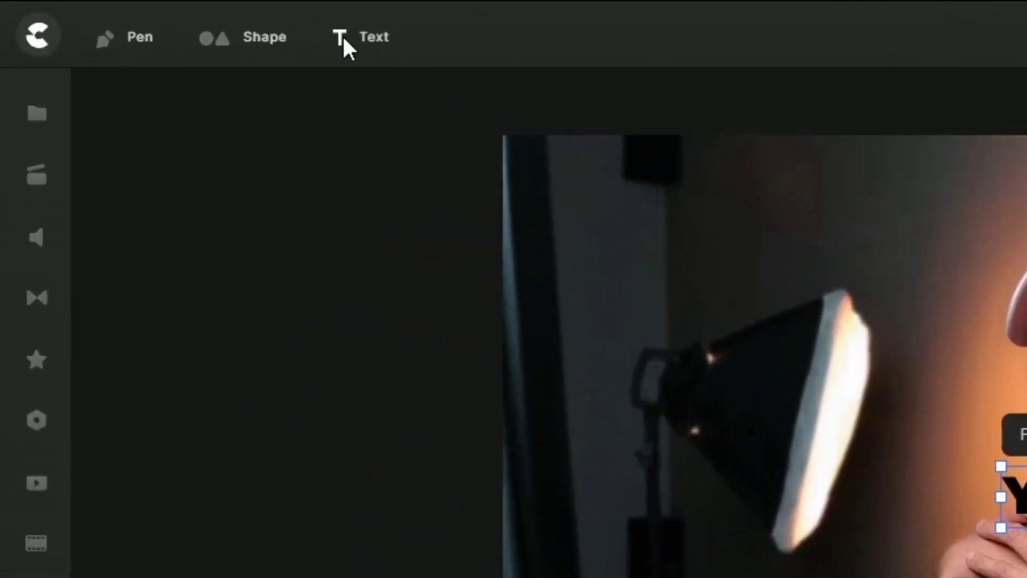
Add a text layer reading 'Add captions manually' with white (ffffff) fill colour.
left_click(343, 38)
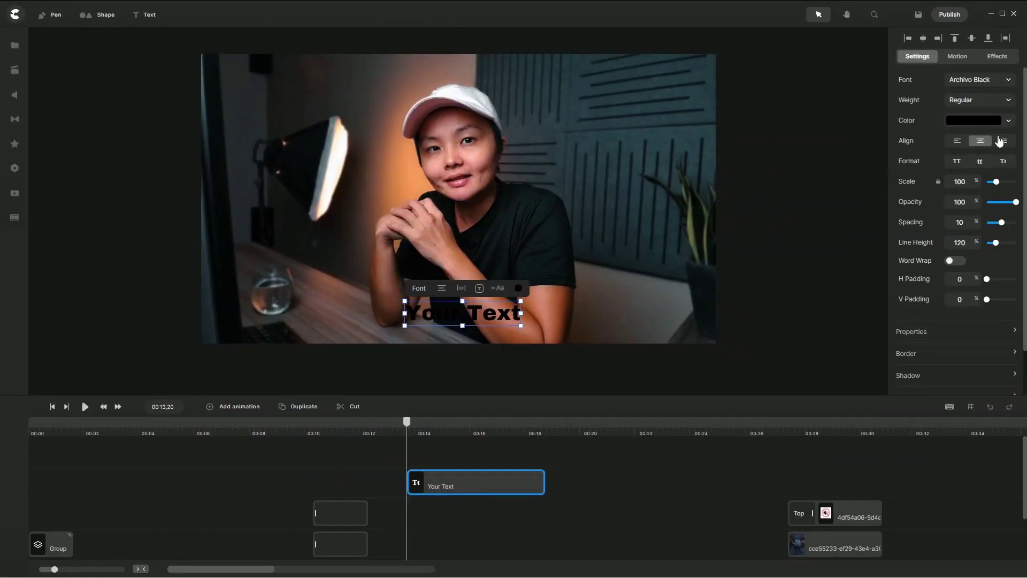
left_click(983, 122)
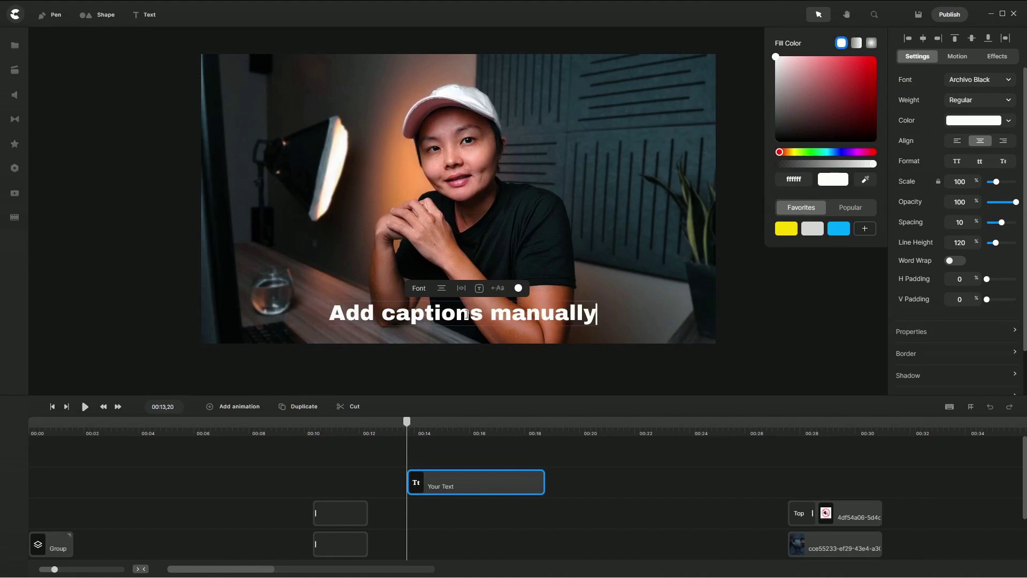
left_click(191, 298)
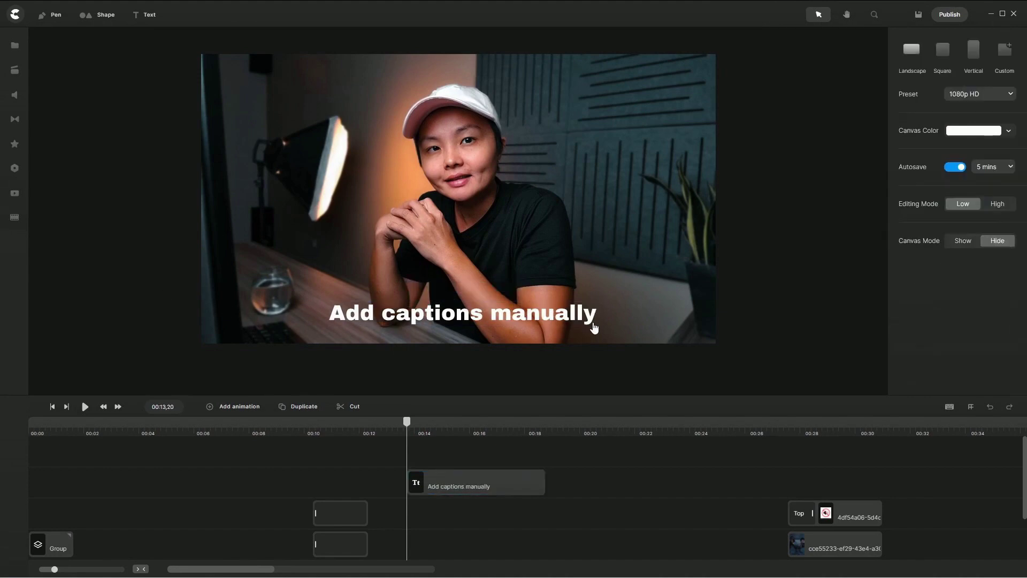